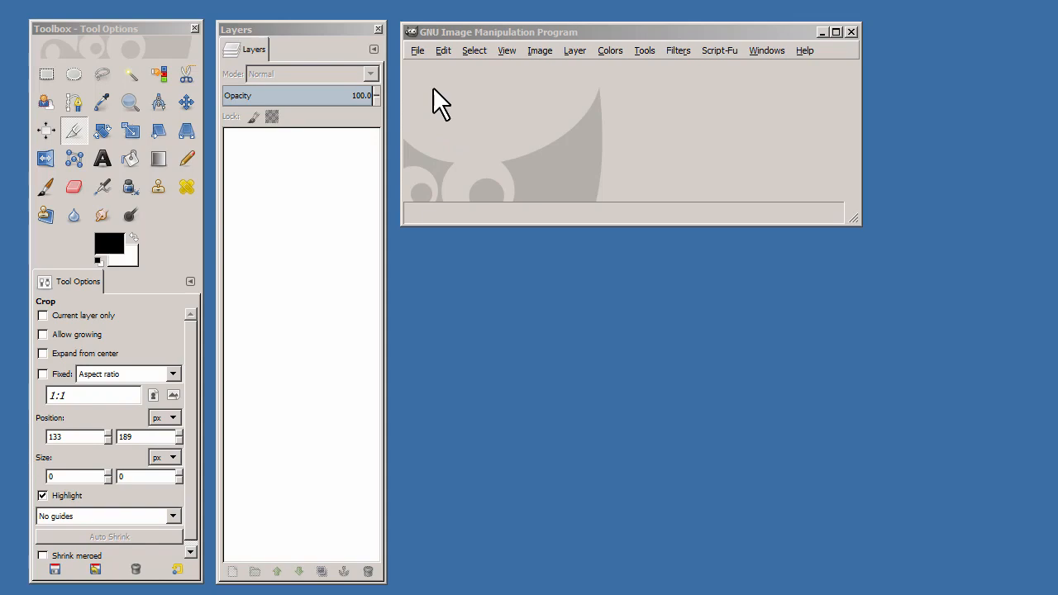
Open the image canstockphoto-springPark-0052559.jpg from the canStock folder in Pictures.
left_click(415, 48)
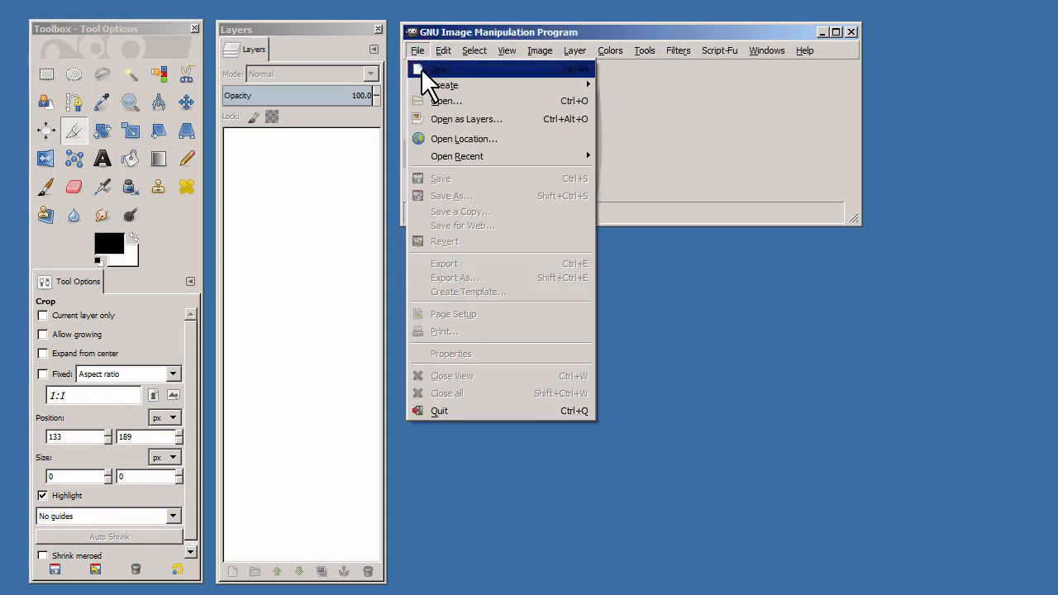
left_click(438, 101)
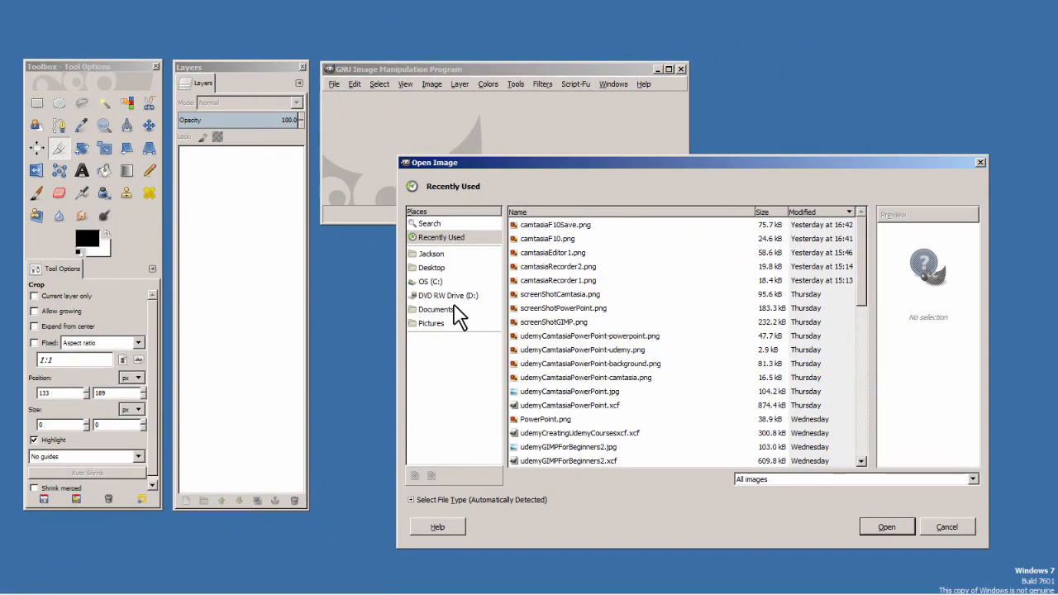
left_click(434, 324)
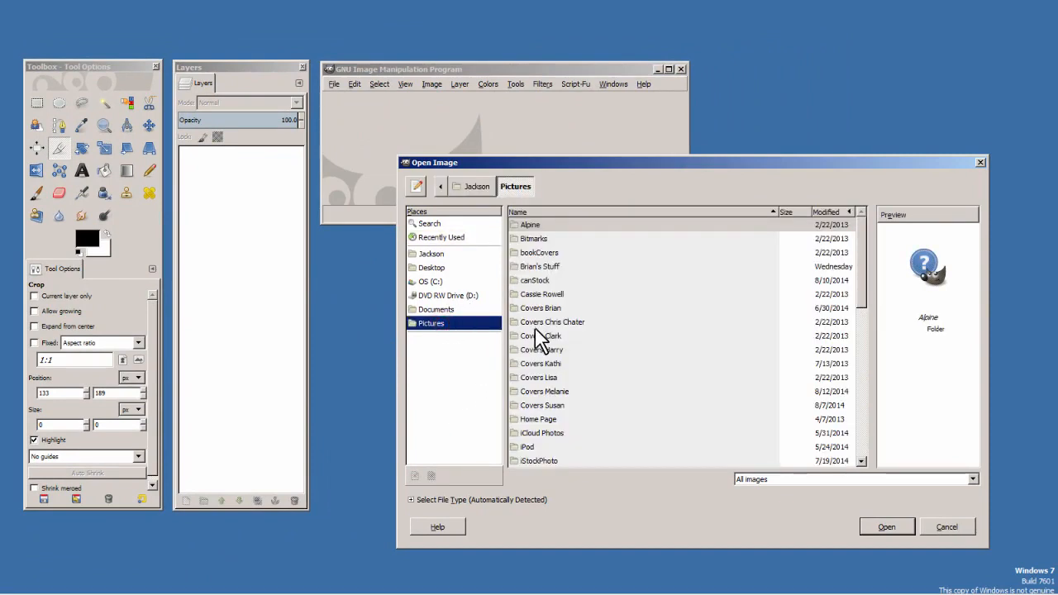
double_click(535, 280)
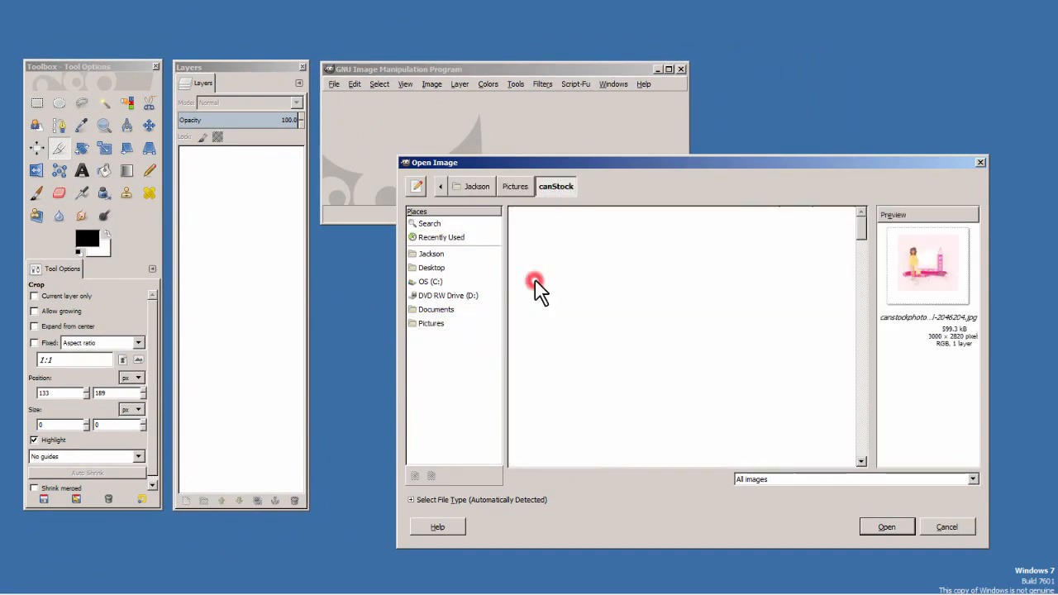
left_click_drag(861, 221, 848, 390)
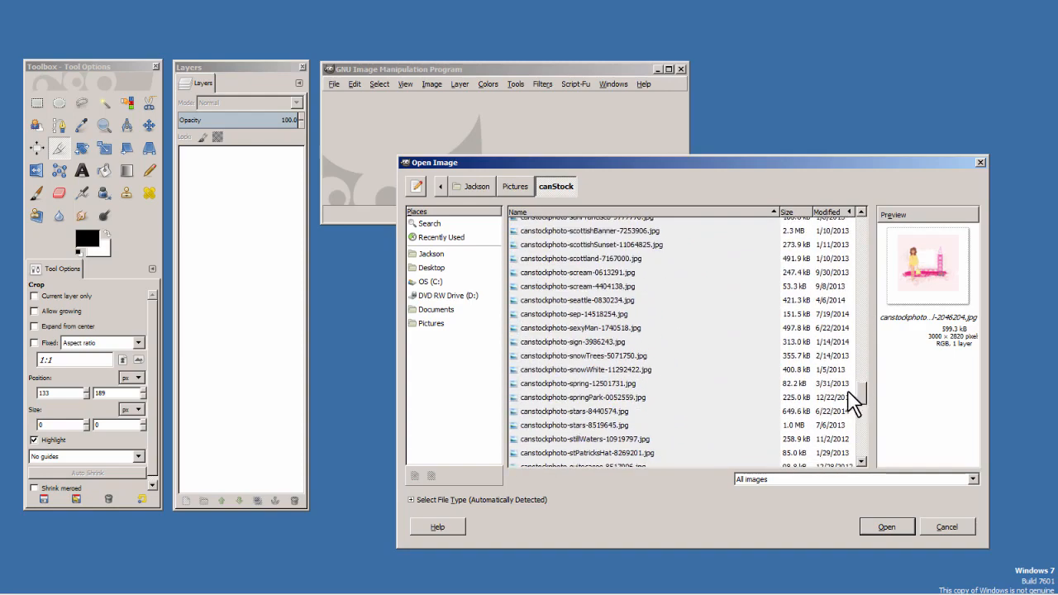
left_click(630, 399)
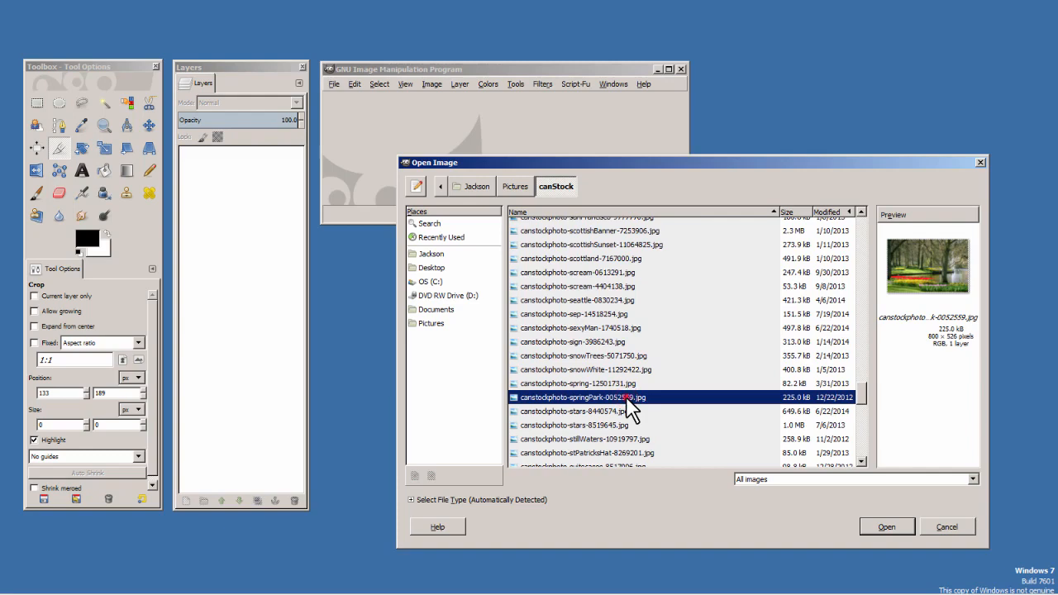
double_click(626, 398)
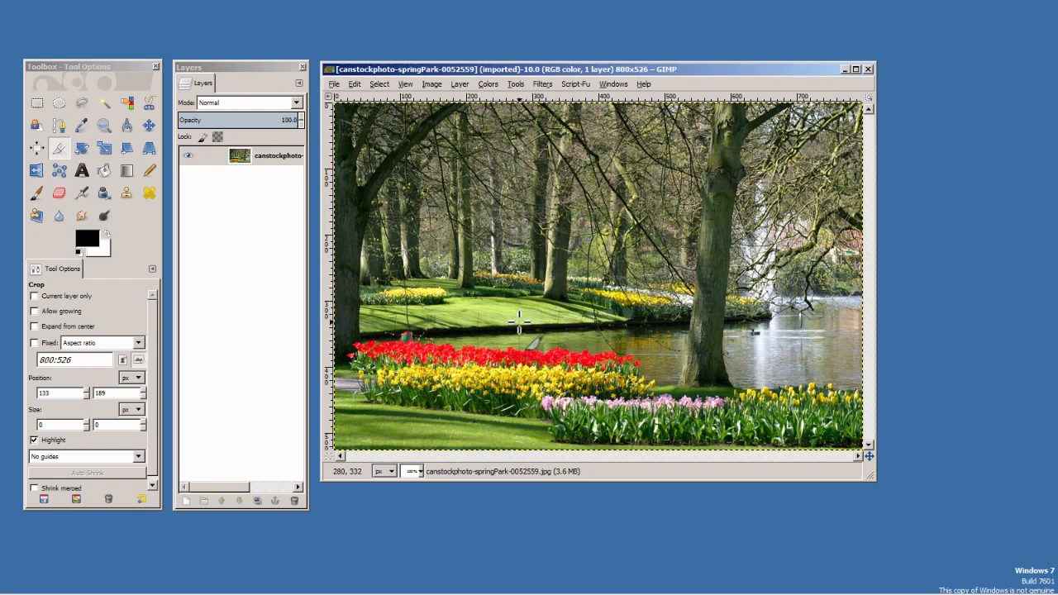
Scale the park photo to 960 × 540 px with the width and height unlinked.
left_click(38, 103)
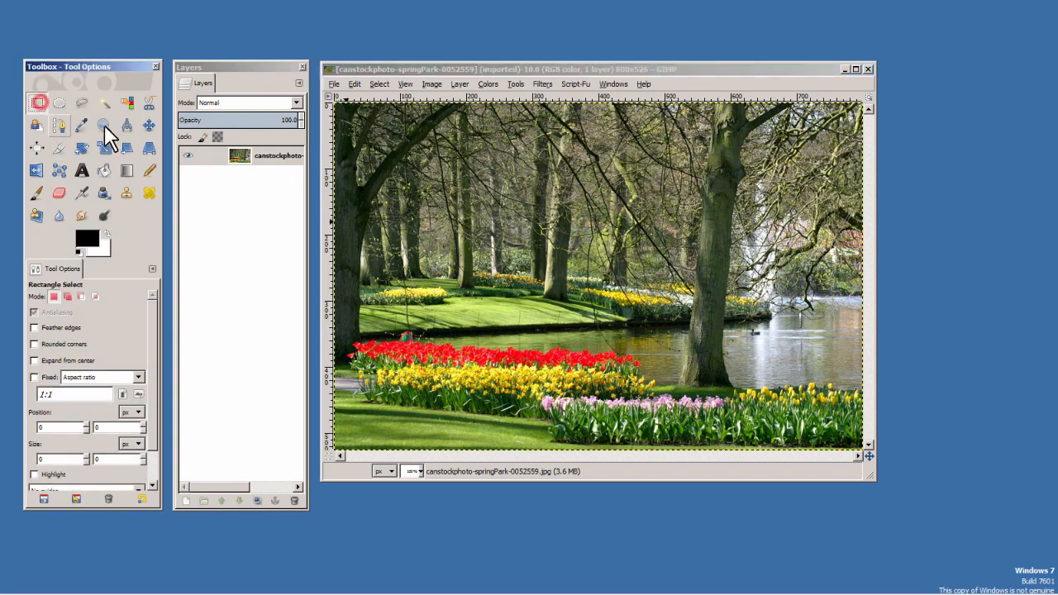
left_click(429, 84)
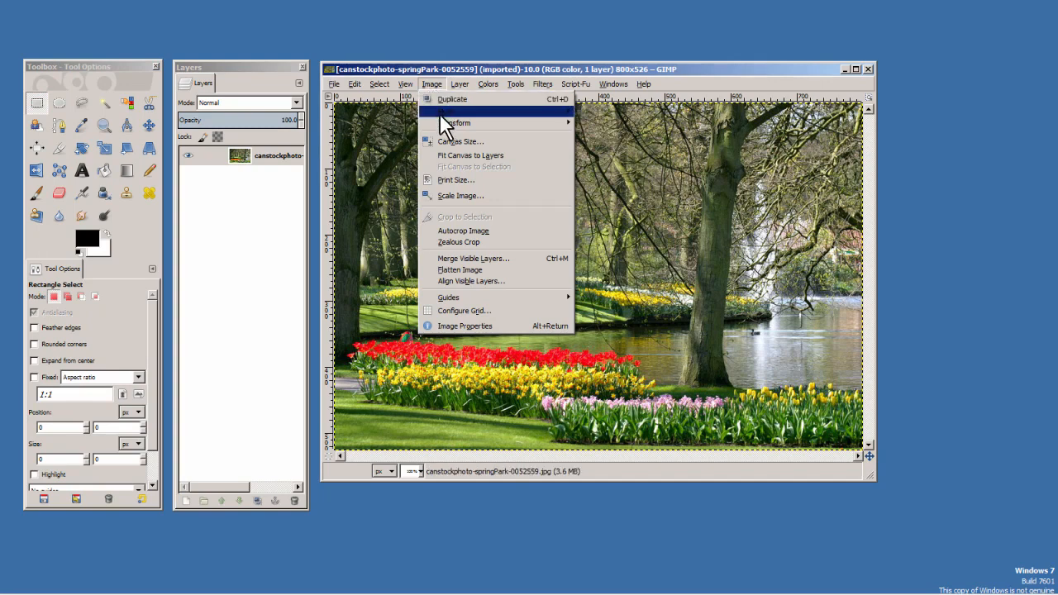
mouse_move(440, 122)
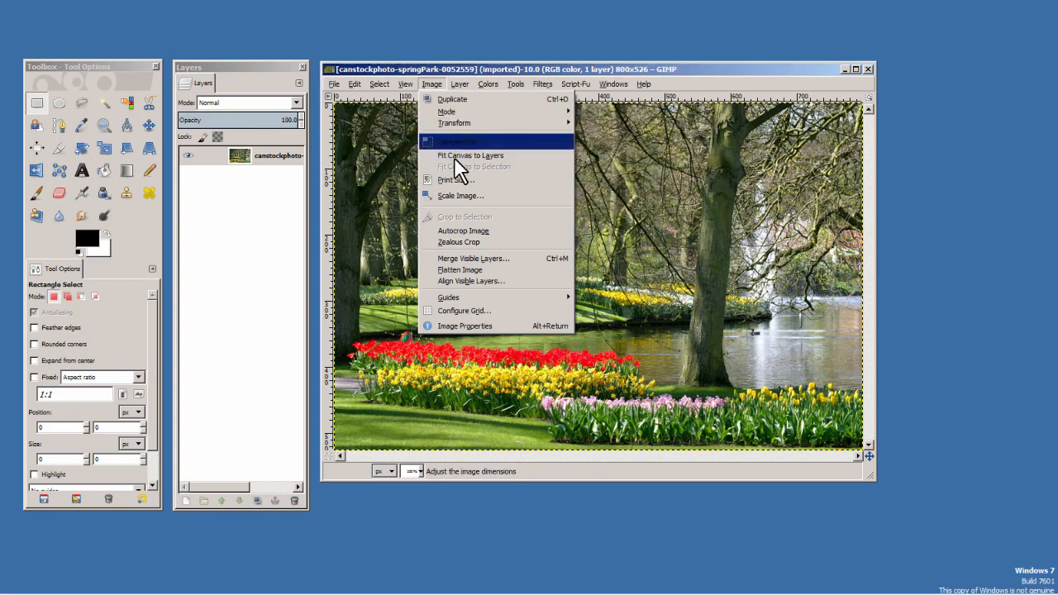
left_click(455, 195)
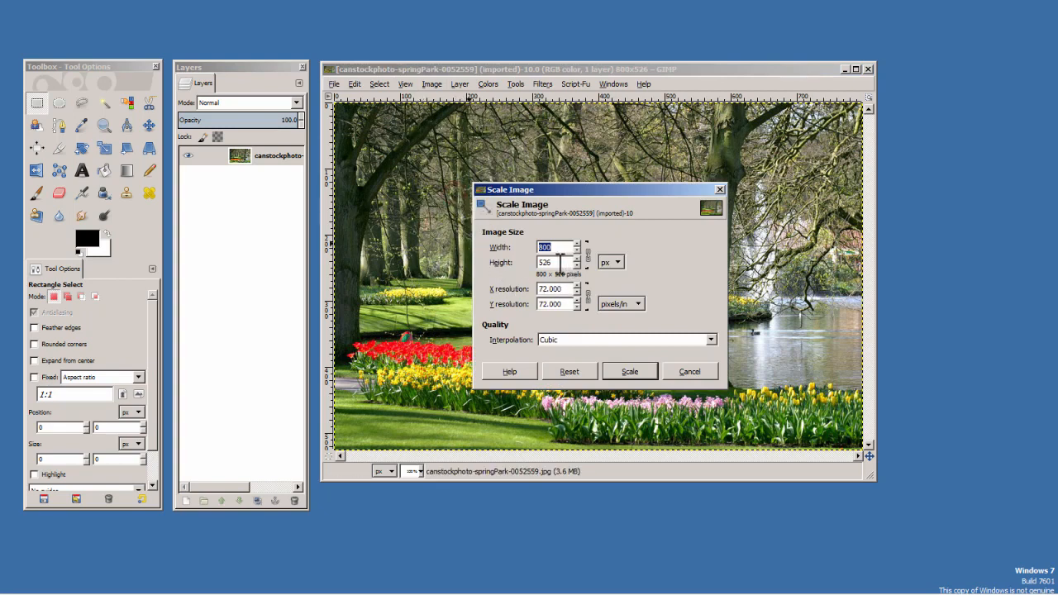
type("960")
key("Tab")
left_click(589, 253)
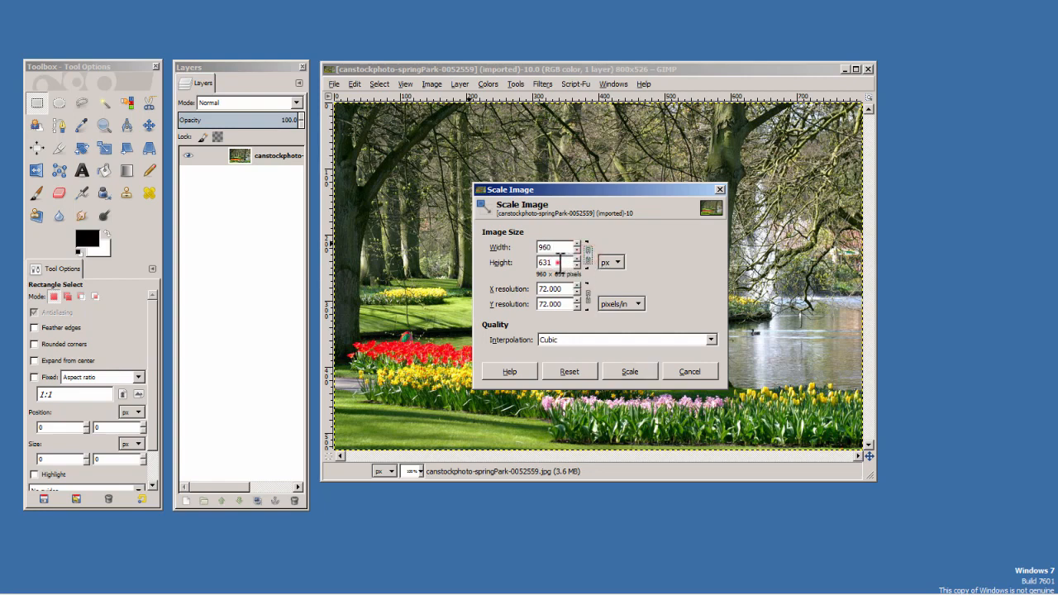
double_click(566, 263)
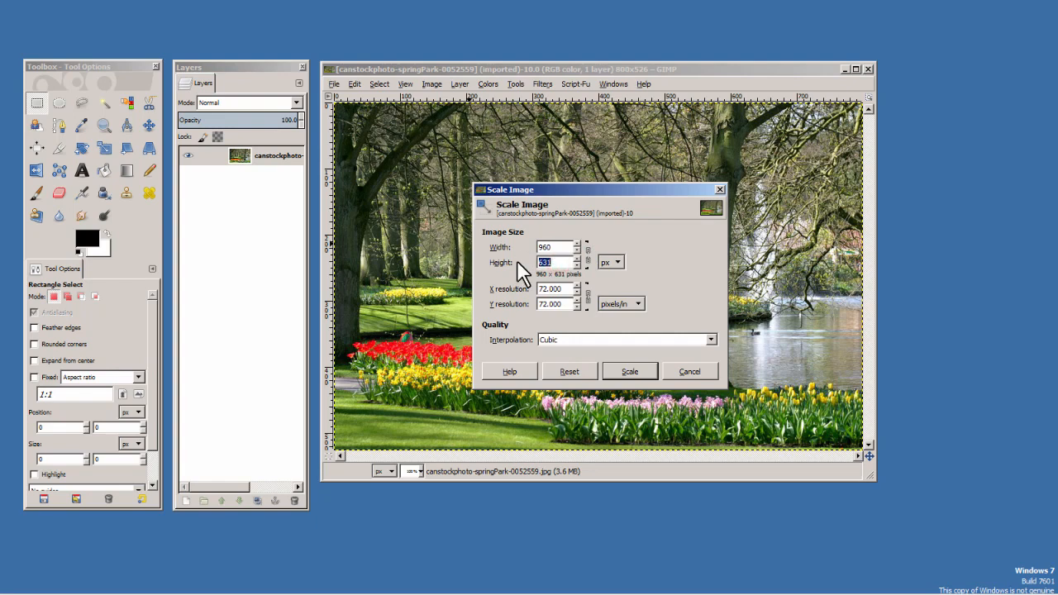
type("540")
left_click(626, 373)
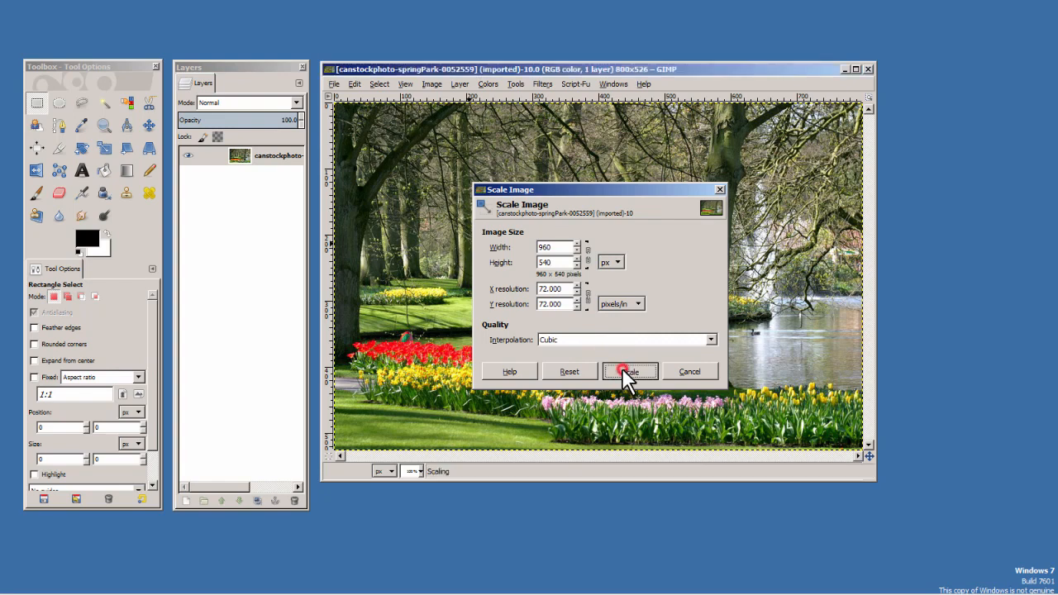
Zoom the scaled photo so the whole image fits in its window.
left_click(406, 83)
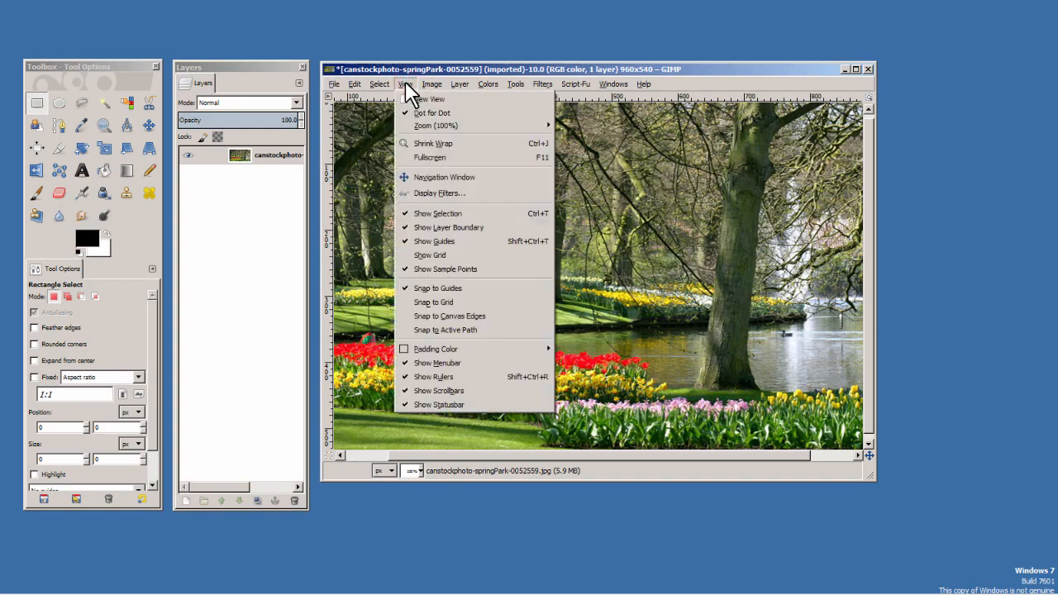
mouse_move(448, 125)
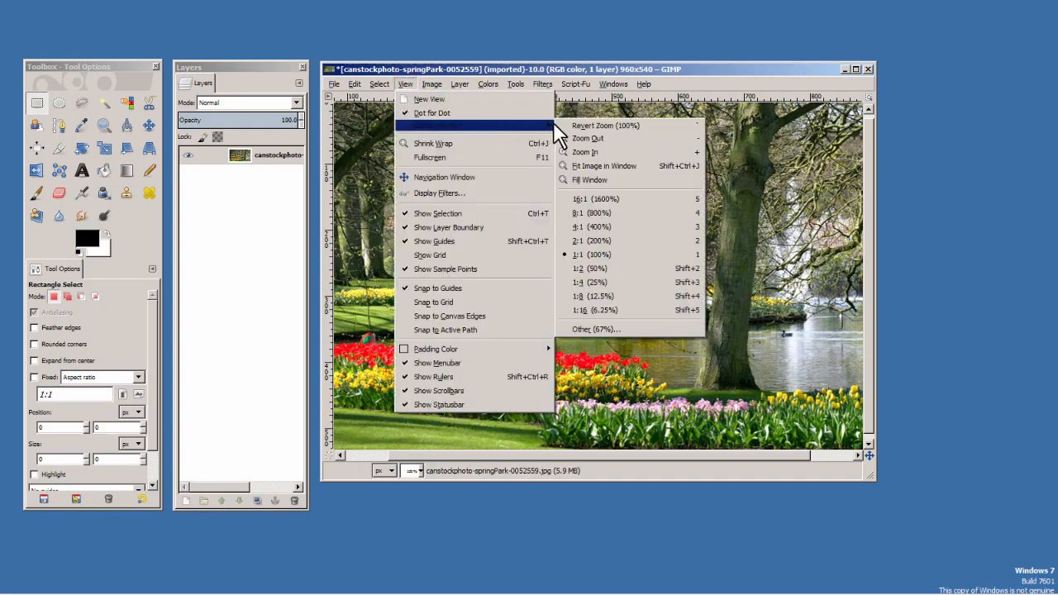
left_click(576, 166)
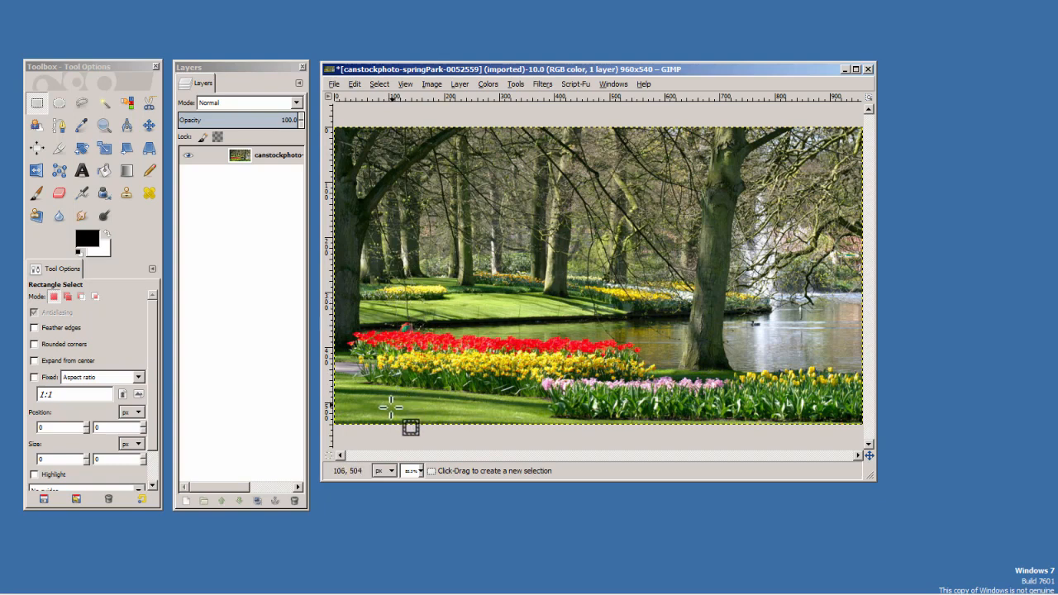
Switch to the sampleLogo.pptx presentation in PowerPoint and move its window down to uncover the photo window's title and commands.
mouse_move(249, 591)
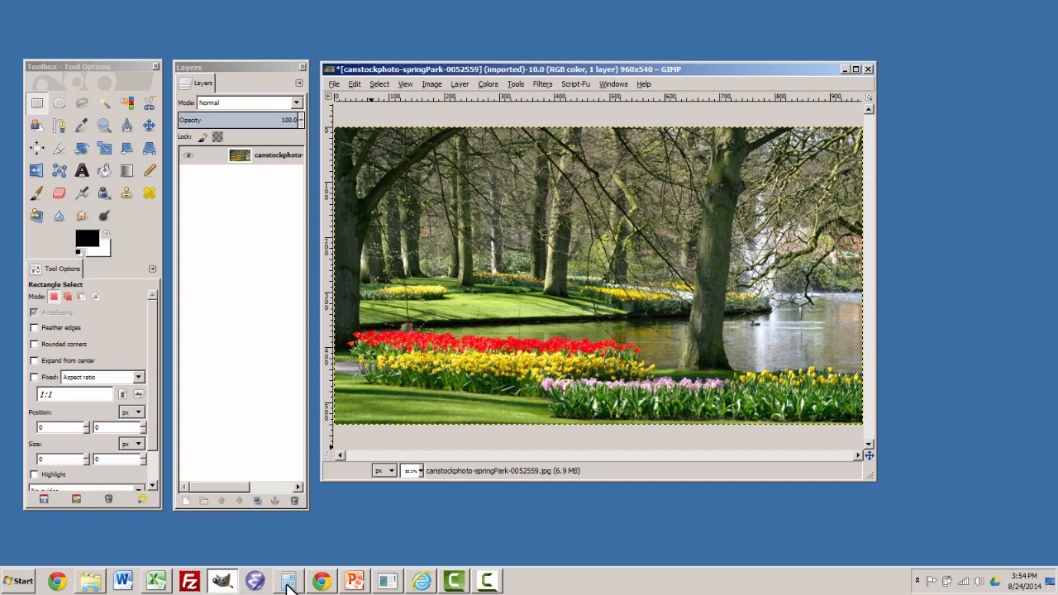
mouse_move(351, 584)
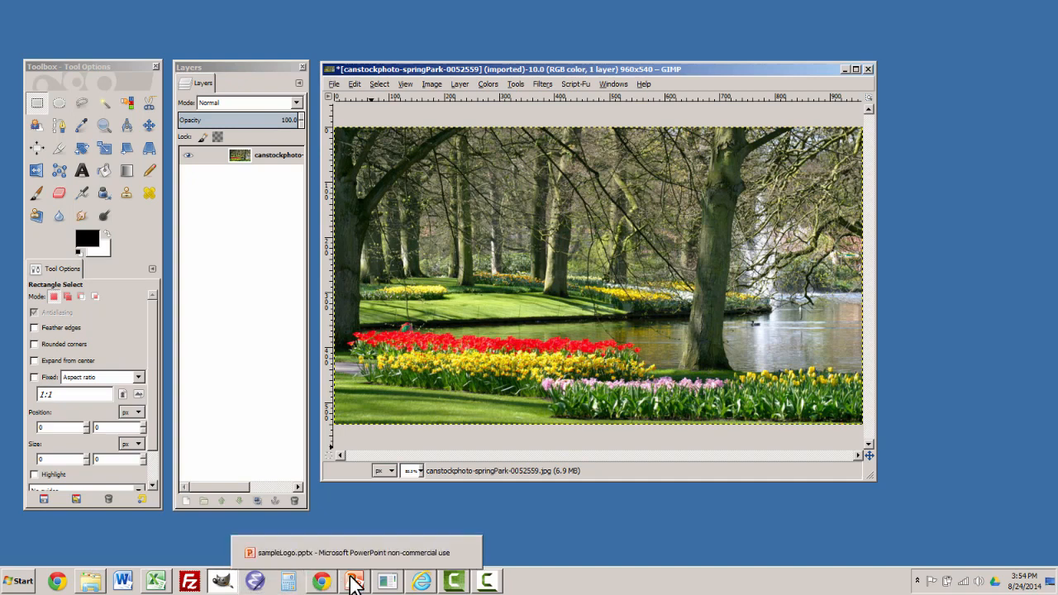
left_click(354, 554)
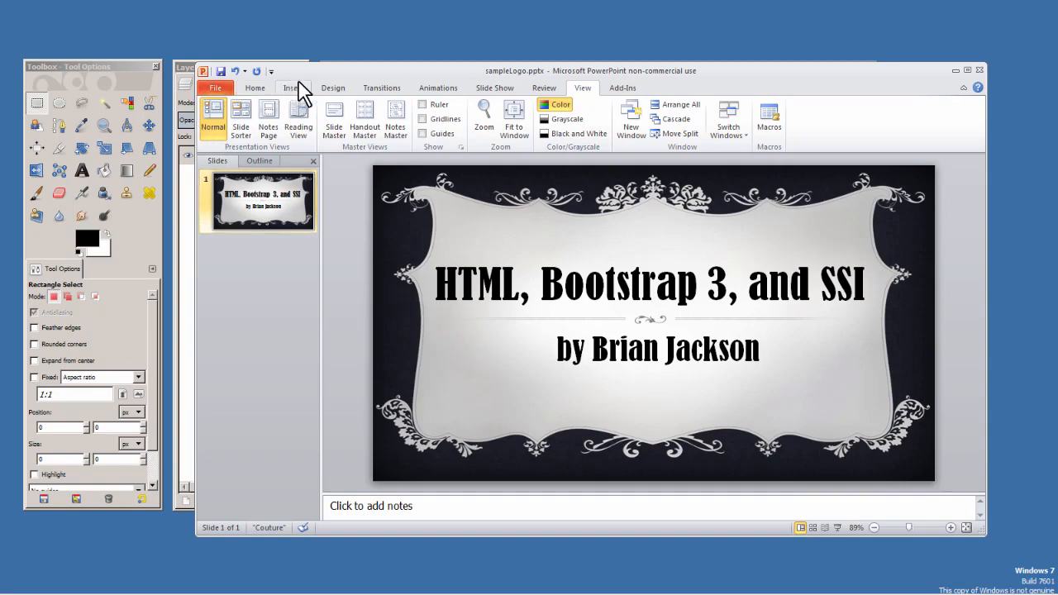
left_click_drag(324, 74, 332, 121)
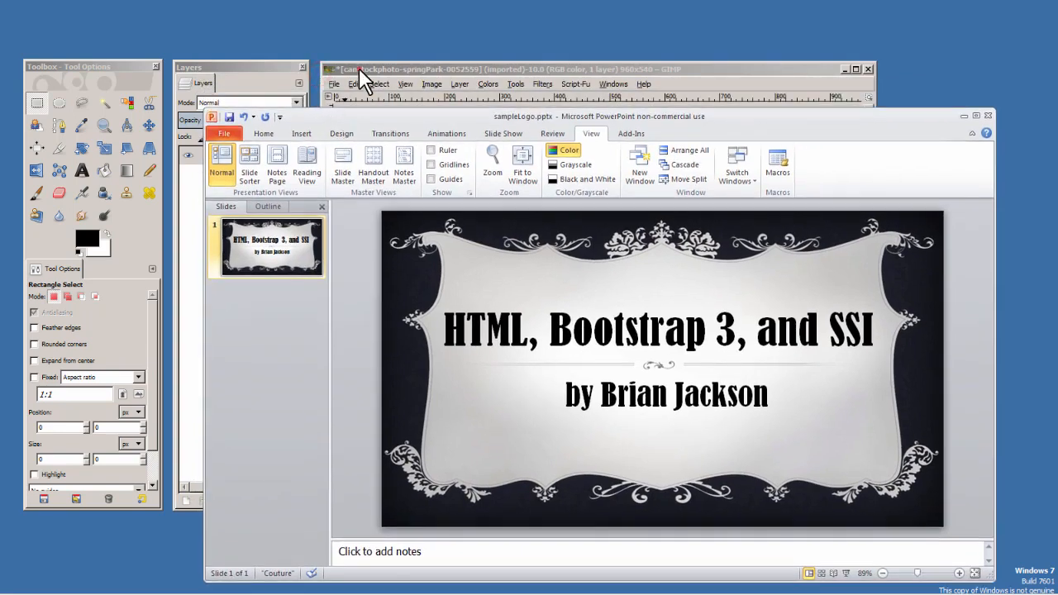
Return to GIMP and create a new image from a single-window screenshot of the PowerPoint window, with 0 seconds delay.
left_click(358, 67)
left_click(335, 84)
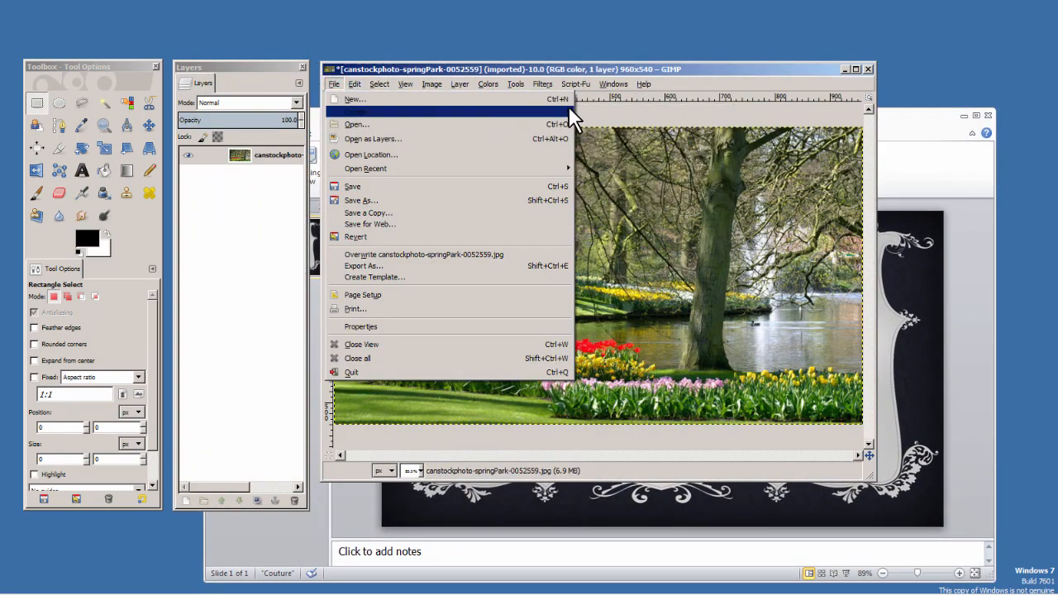
mouse_move(570, 114)
left_click(600, 145)
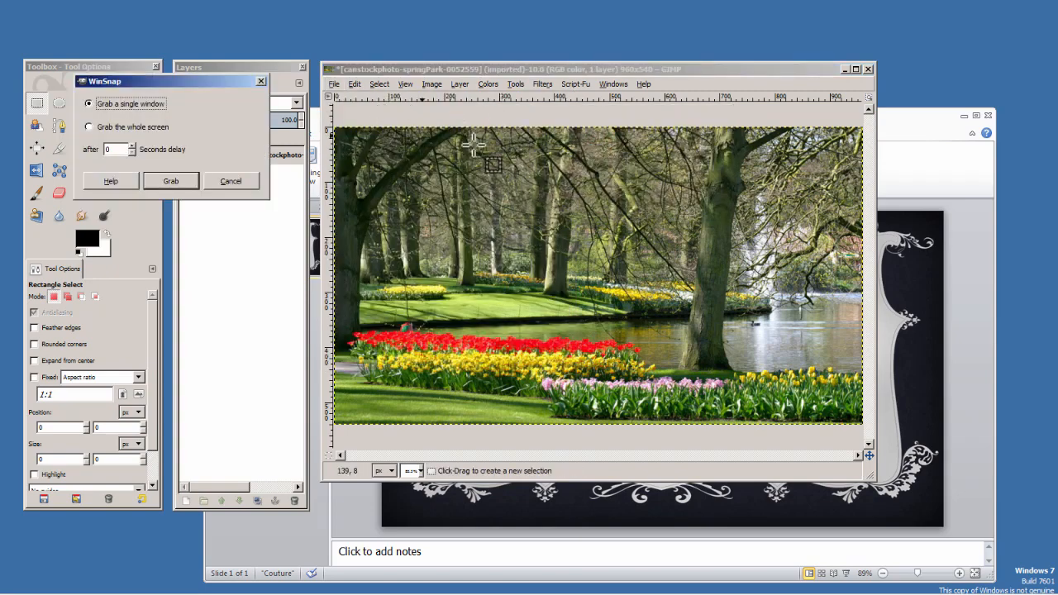
left_click(893, 127)
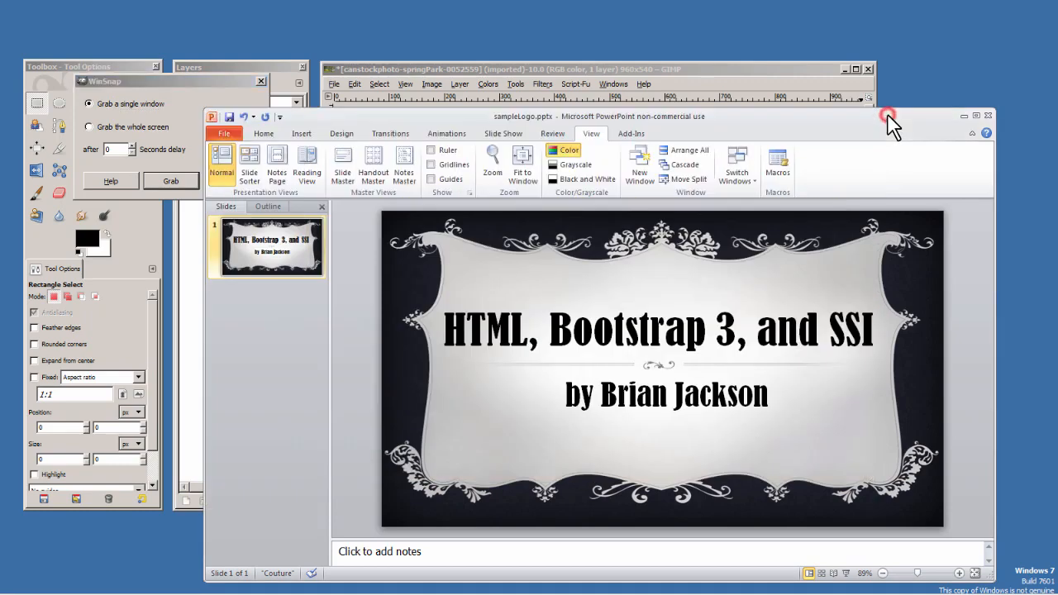
left_click(169, 179)
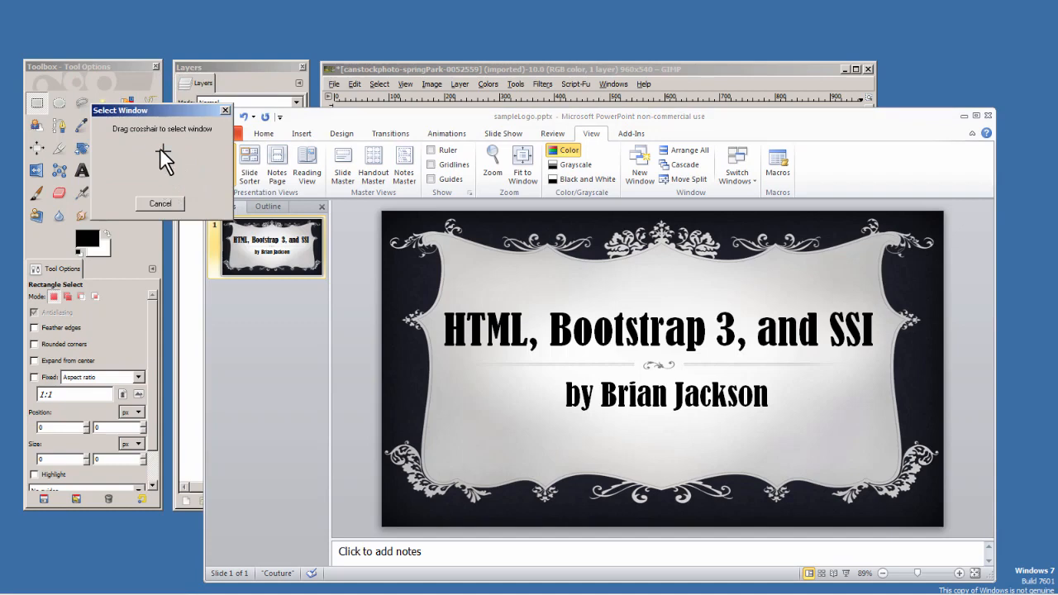
left_click_drag(162, 151, 529, 328)
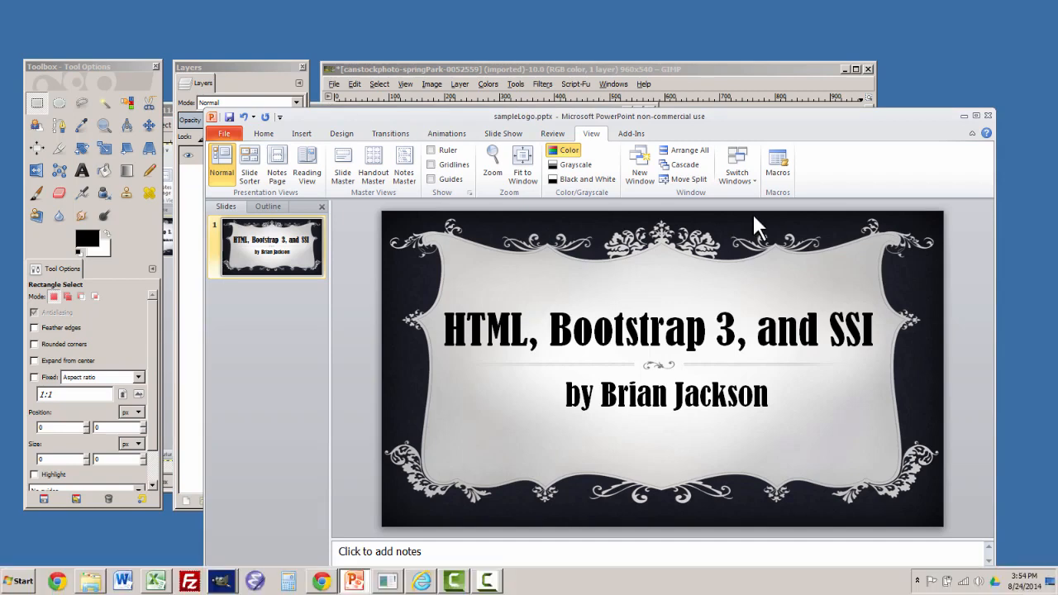
Minimize PowerPoint and crop the captured screenshot to just the slide, about 852 × 479 px.
left_click(964, 117)
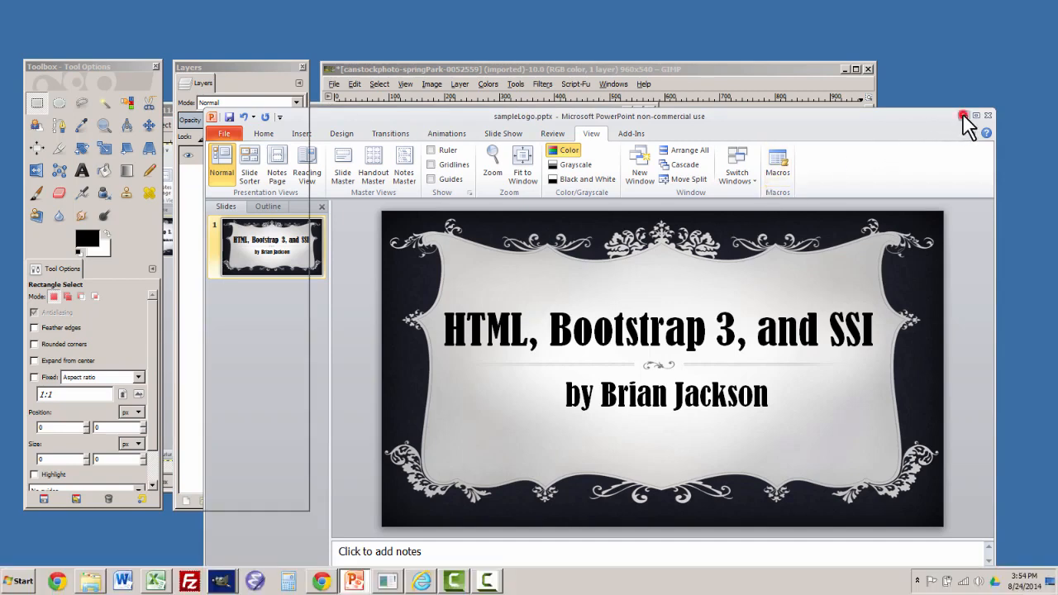
left_click_drag(319, 115, 533, 131)
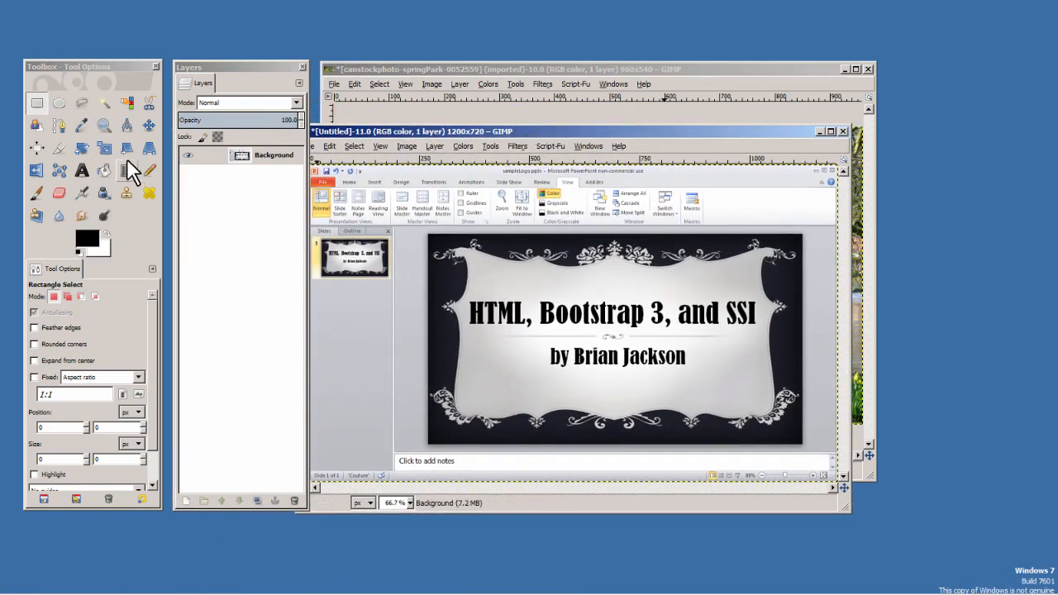
left_click(58, 148)
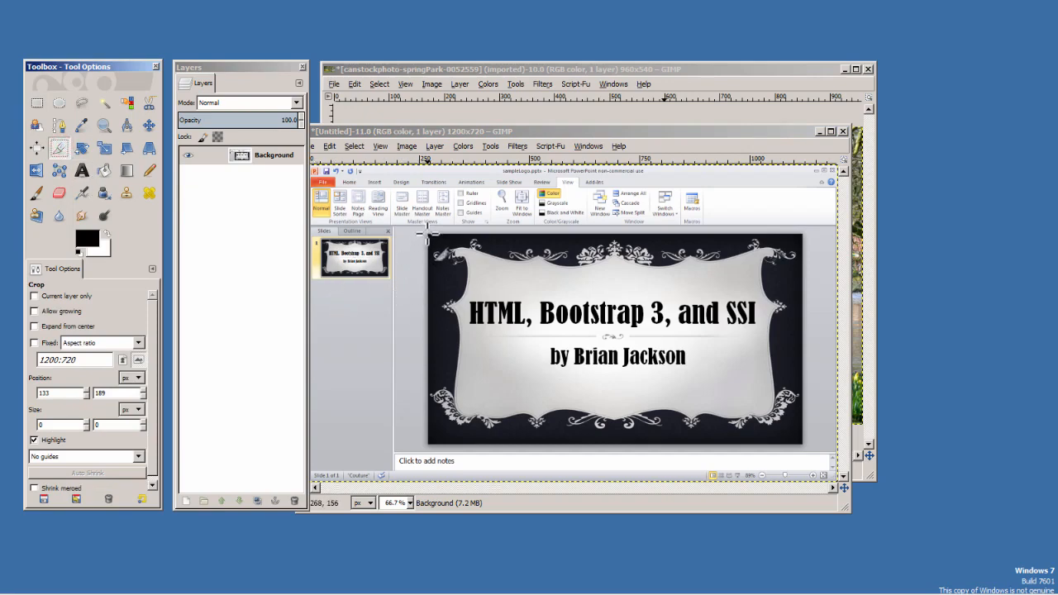
left_click_drag(427, 236, 800, 441)
left_click(572, 354)
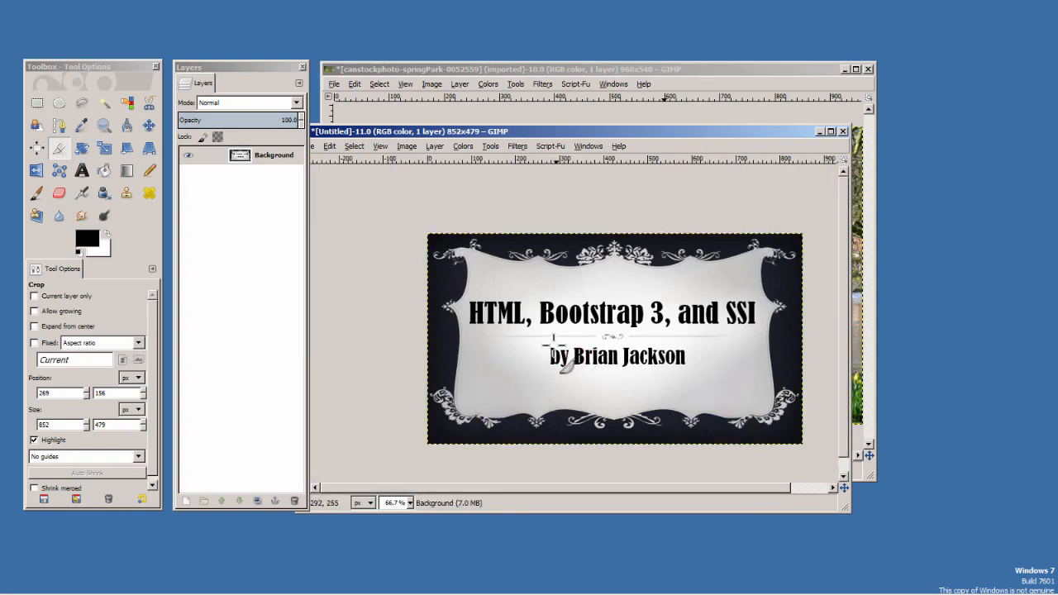
Scale the cropped slide image to 960 × 540 px with its proportions kept.
left_click(409, 147)
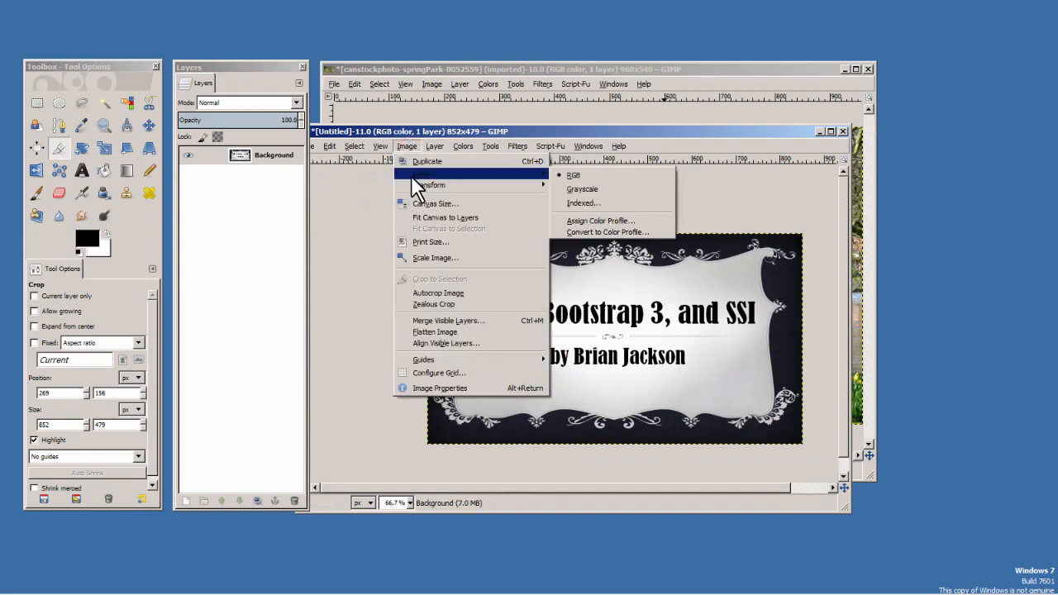
mouse_move(414, 186)
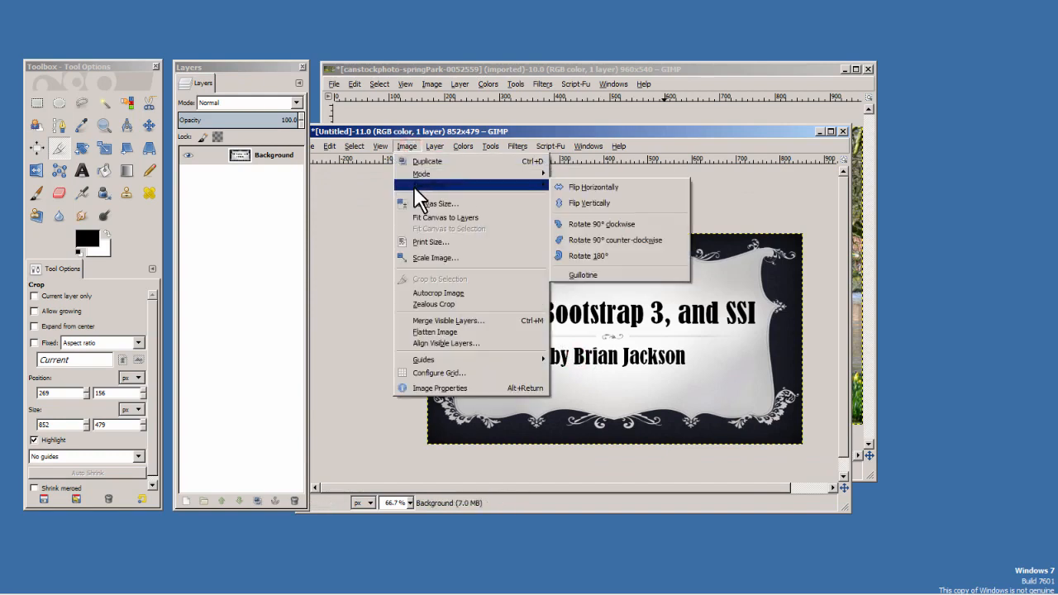
left_click(436, 258)
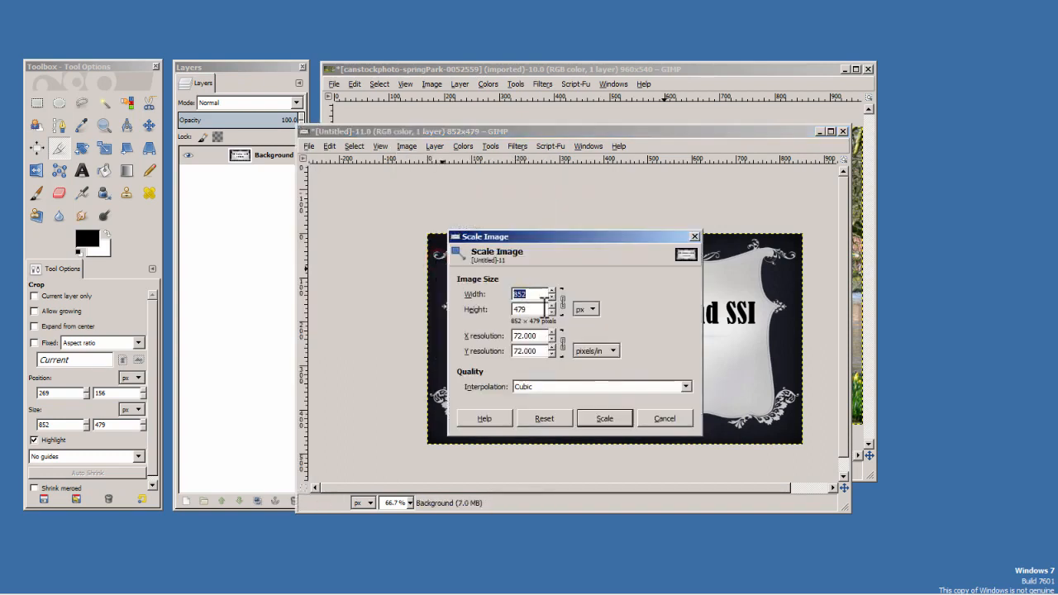
type("960")
left_click(534, 308)
left_click(597, 420)
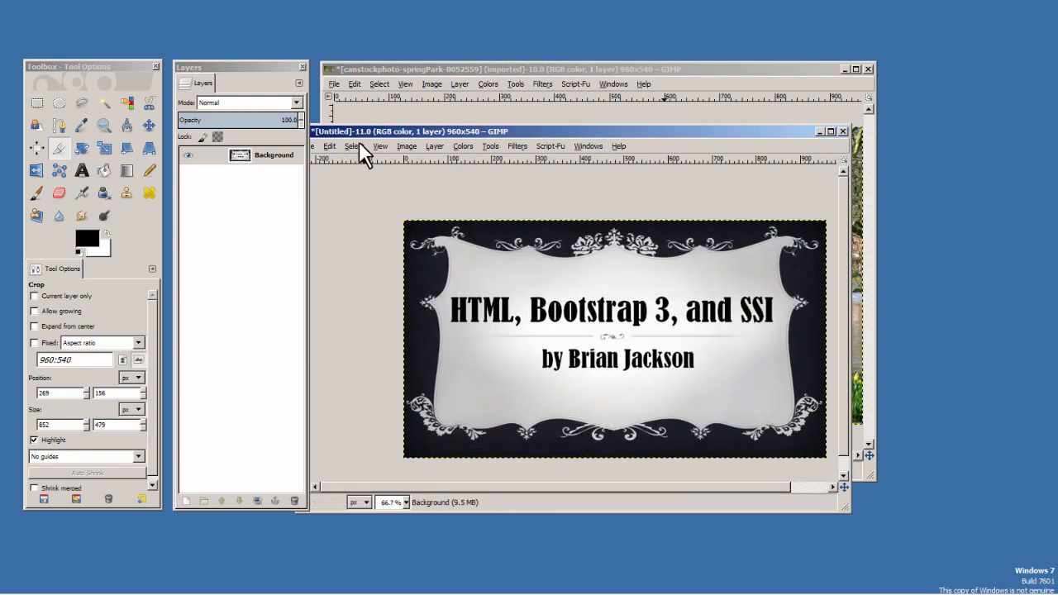
Copy the scaled slide image to the clipboard and minimize its window to return to the park photo.
left_click(331, 146)
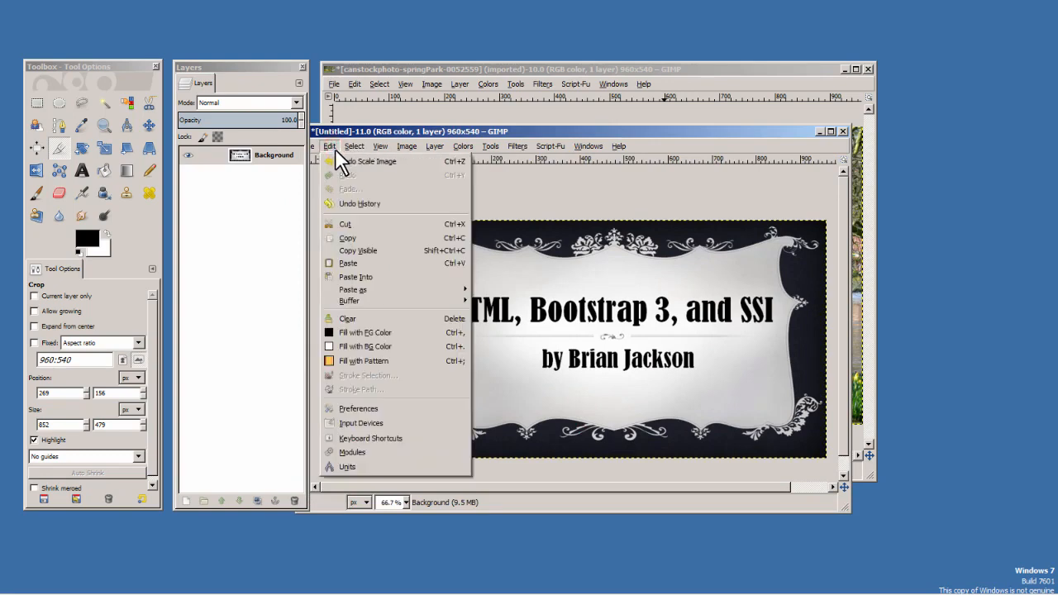
left_click(351, 162)
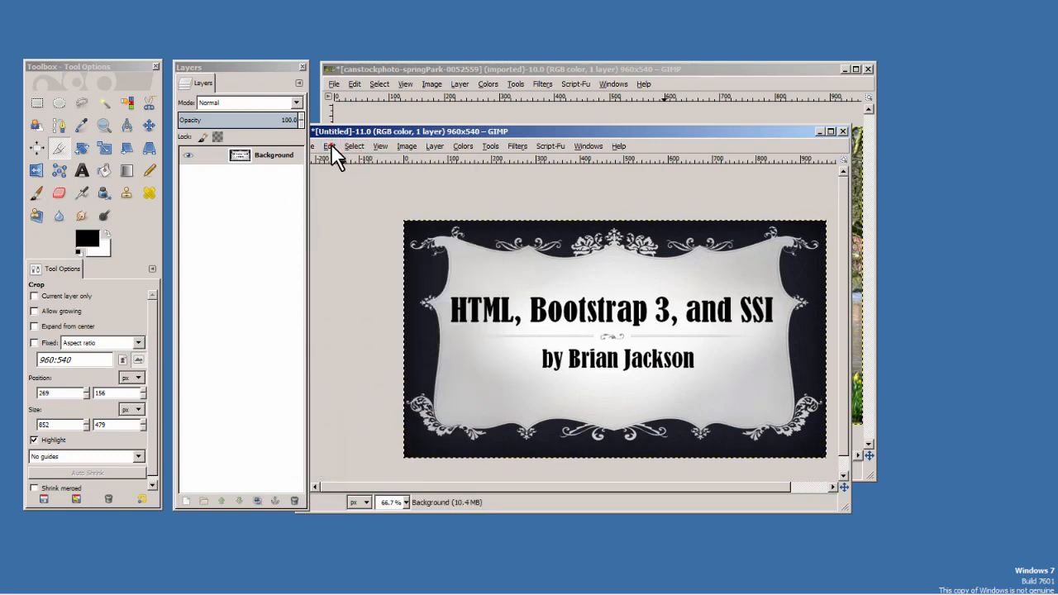
left_click(330, 149)
left_click(346, 236)
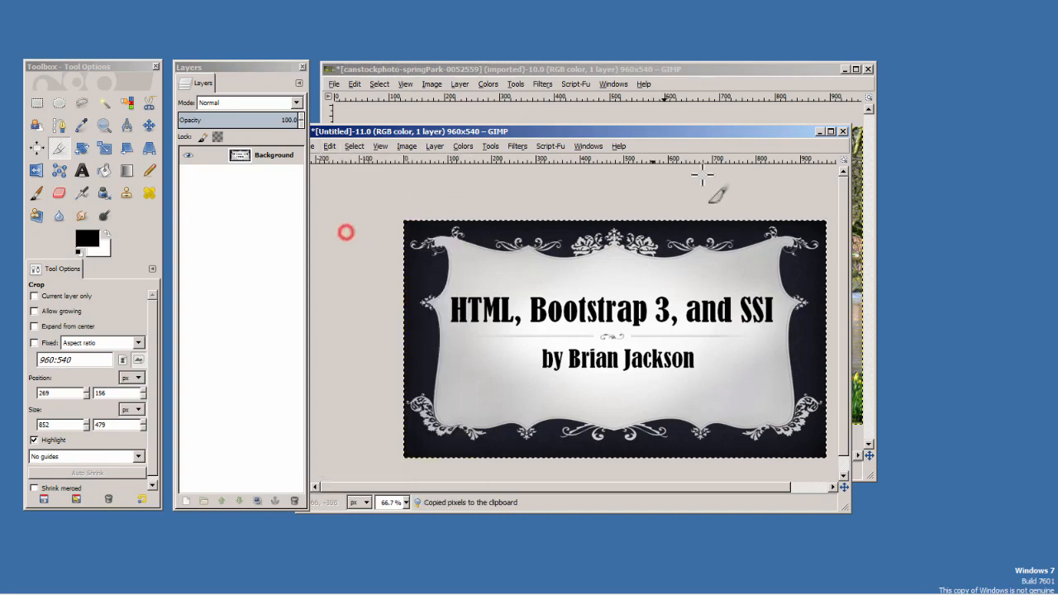
left_click(820, 132)
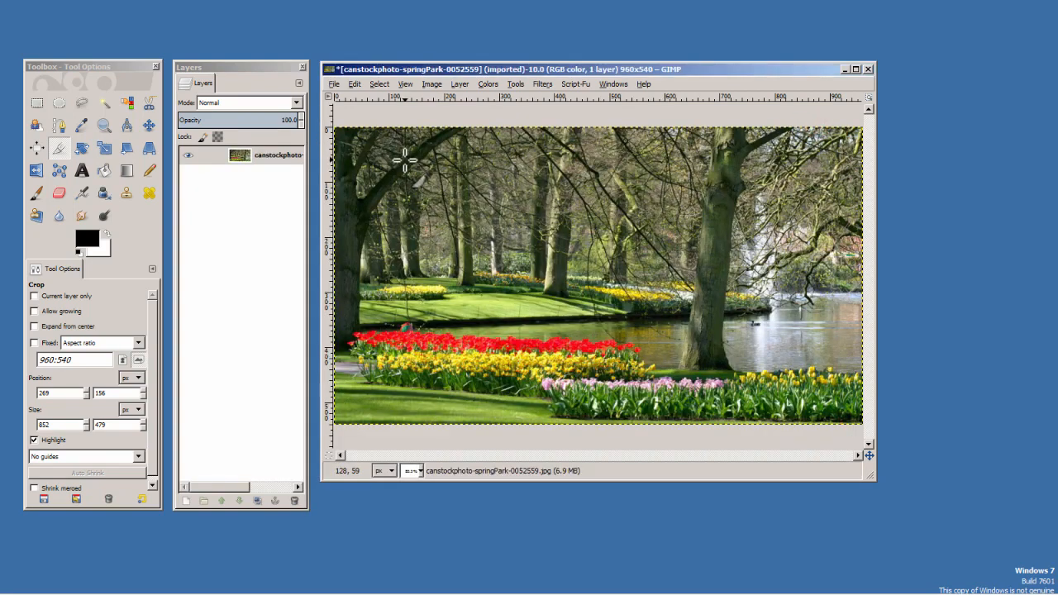
Add a layer mask initialized to White (full opacity) to the park photo layer.
left_click(285, 157)
right_click(287, 155)
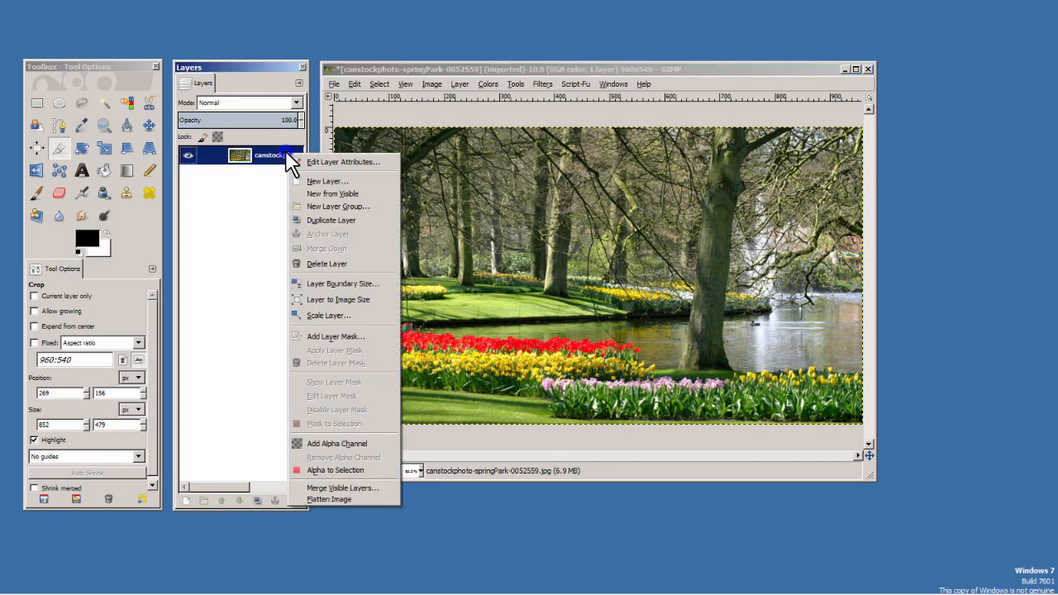
left_click(336, 336)
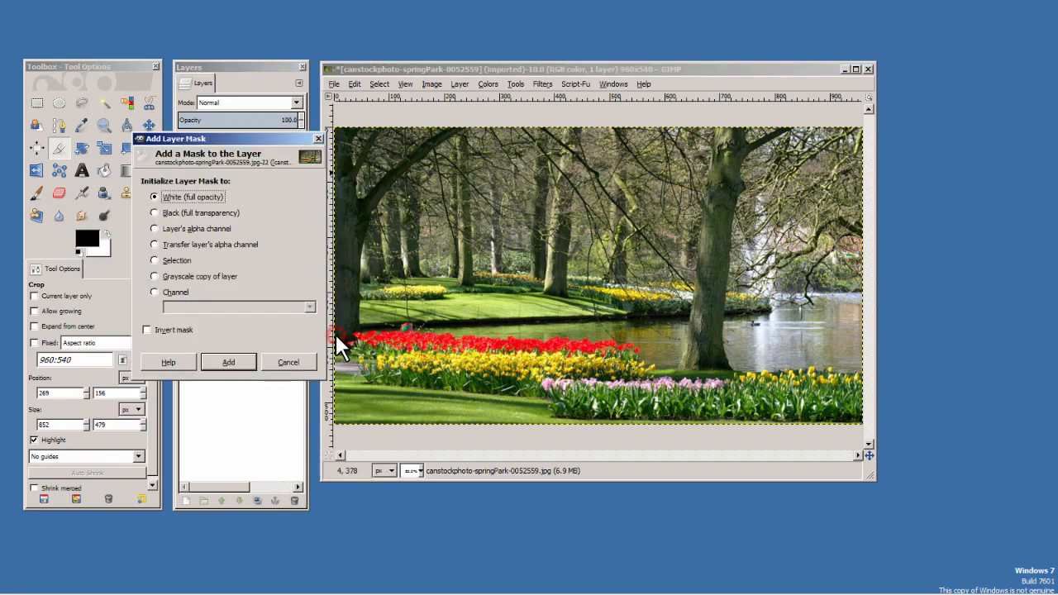
left_click(231, 362)
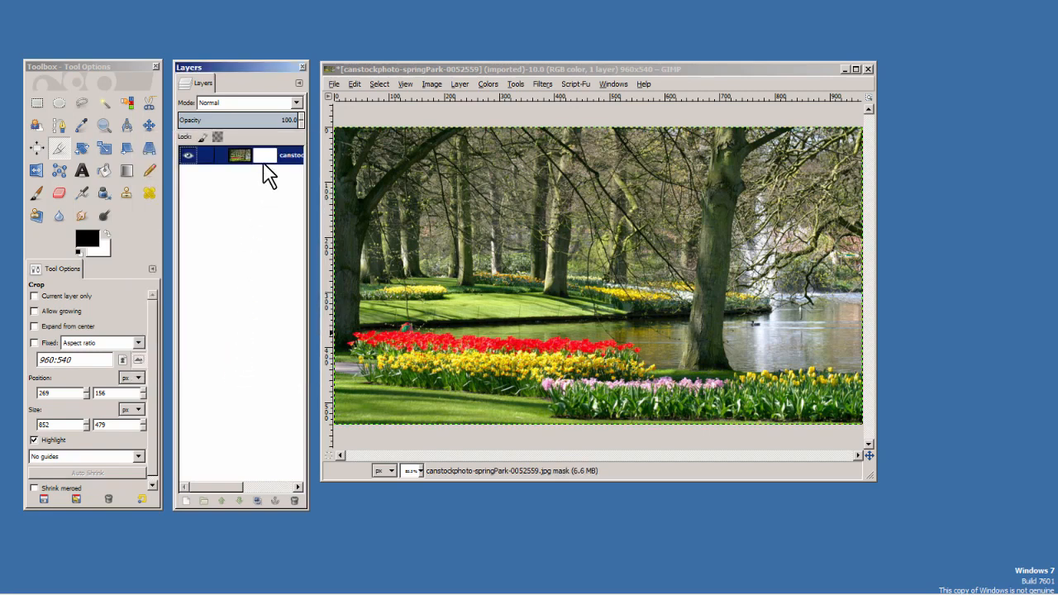
Paste the copied slide into the photo's layer mask and anchor the floating selection.
left_click(354, 85)
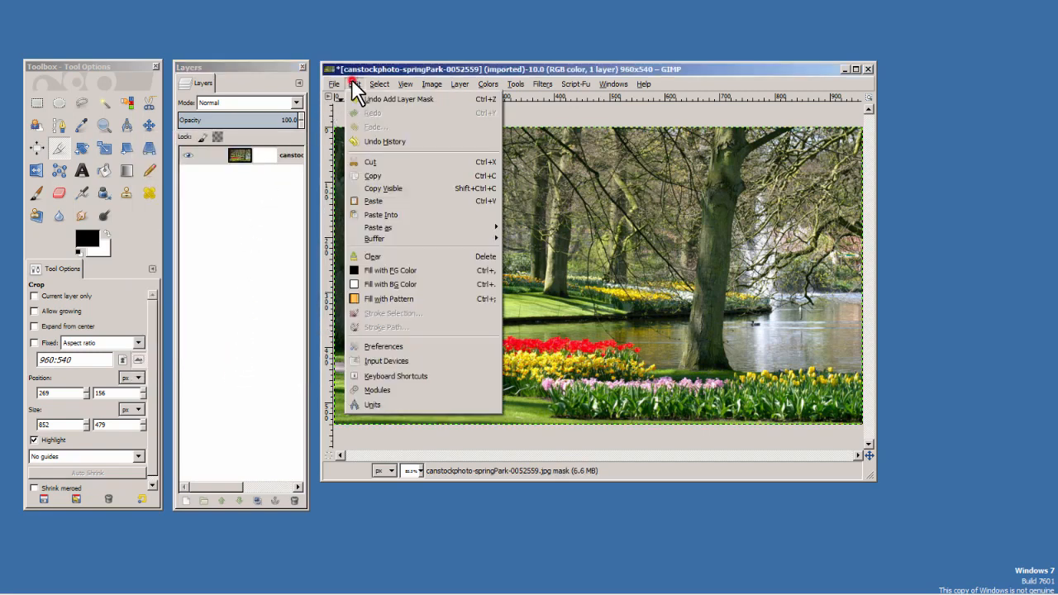
left_click(375, 200)
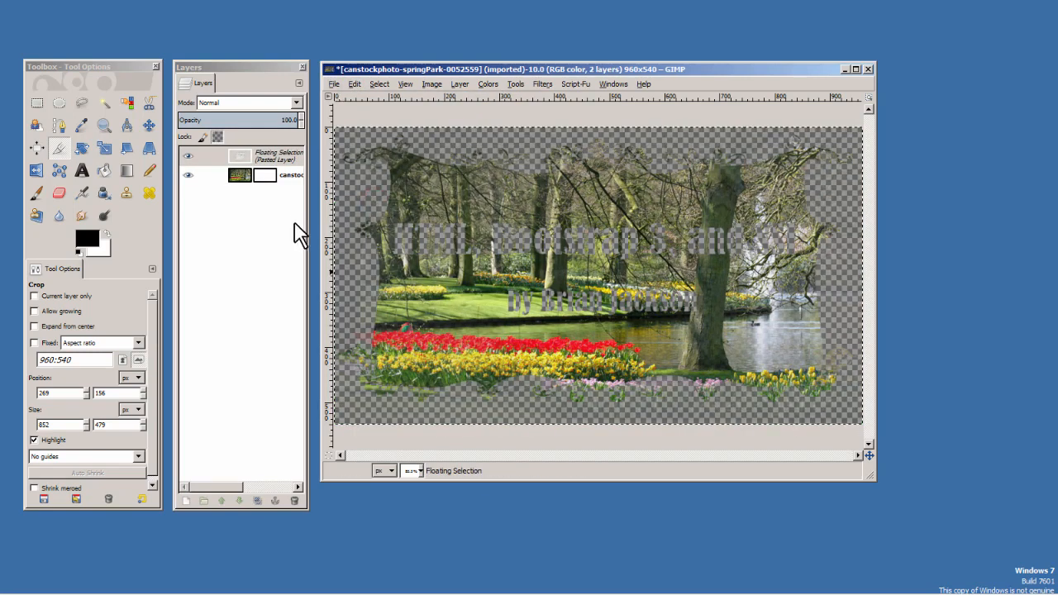
left_click(288, 177)
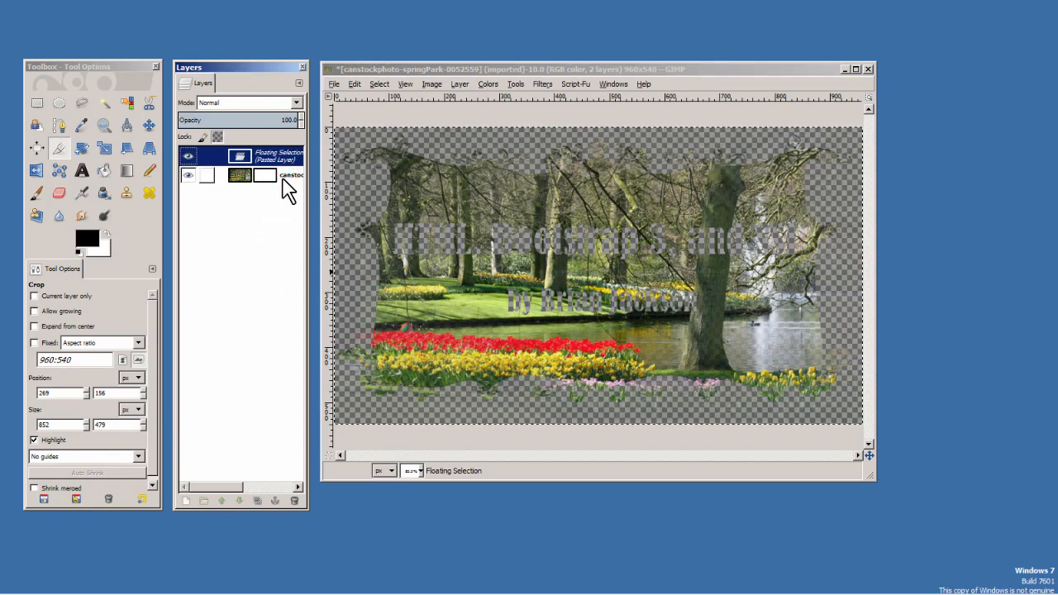
left_click(273, 500)
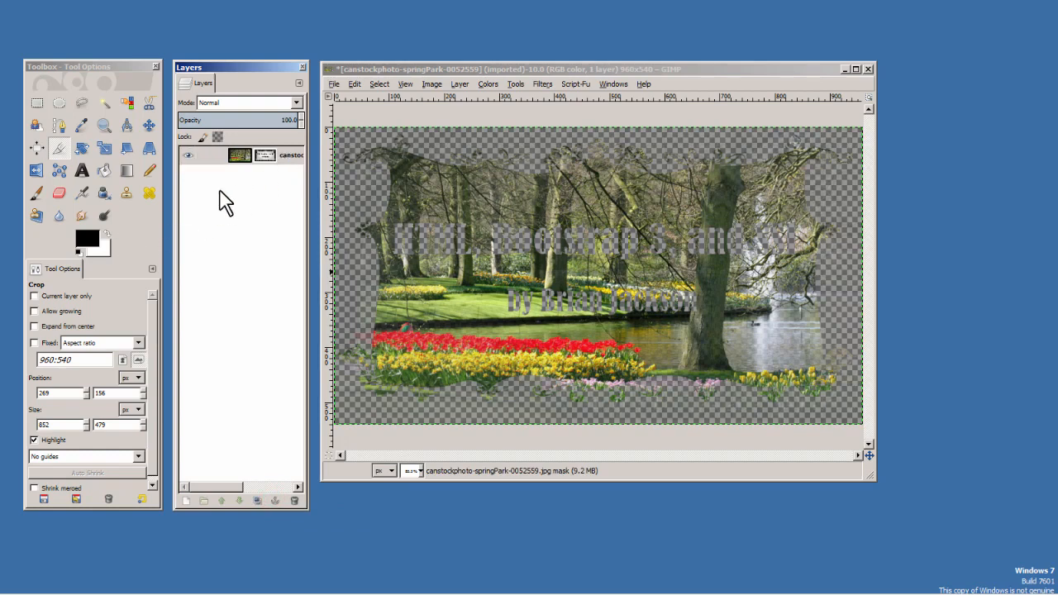
Add a new 960 × 540 px layer filled with white and move it below the masked photo layer.
right_click(279, 157)
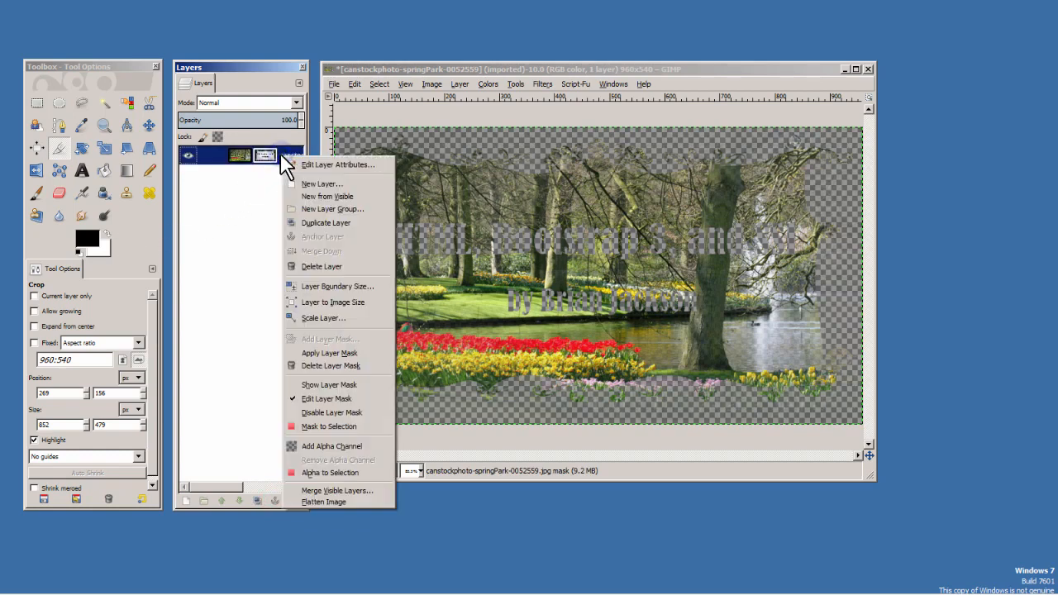
left_click(183, 500)
left_click(183, 500)
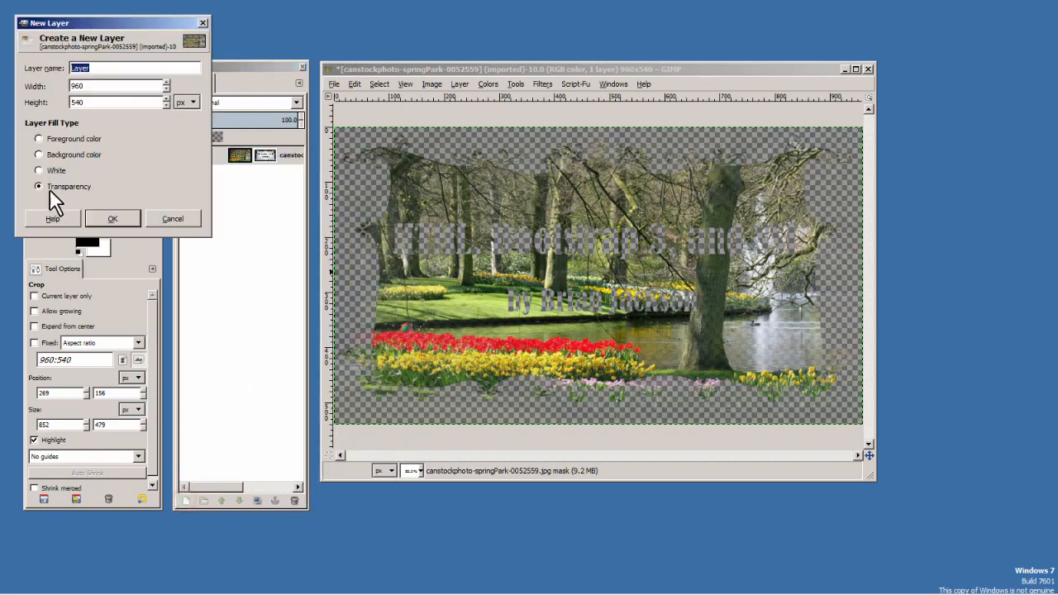
left_click(39, 170)
left_click(110, 218)
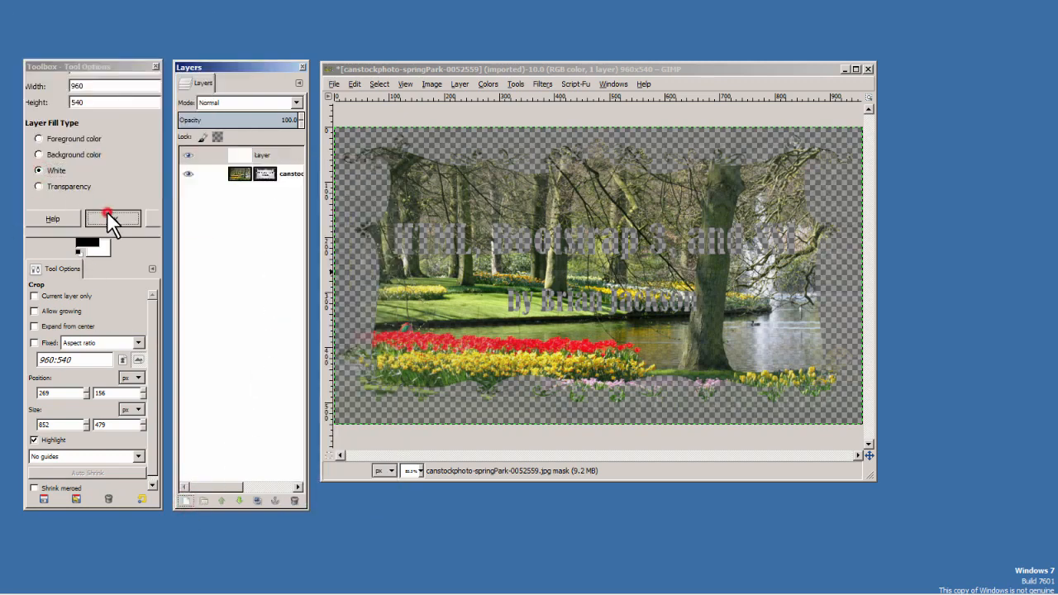
left_click(239, 500)
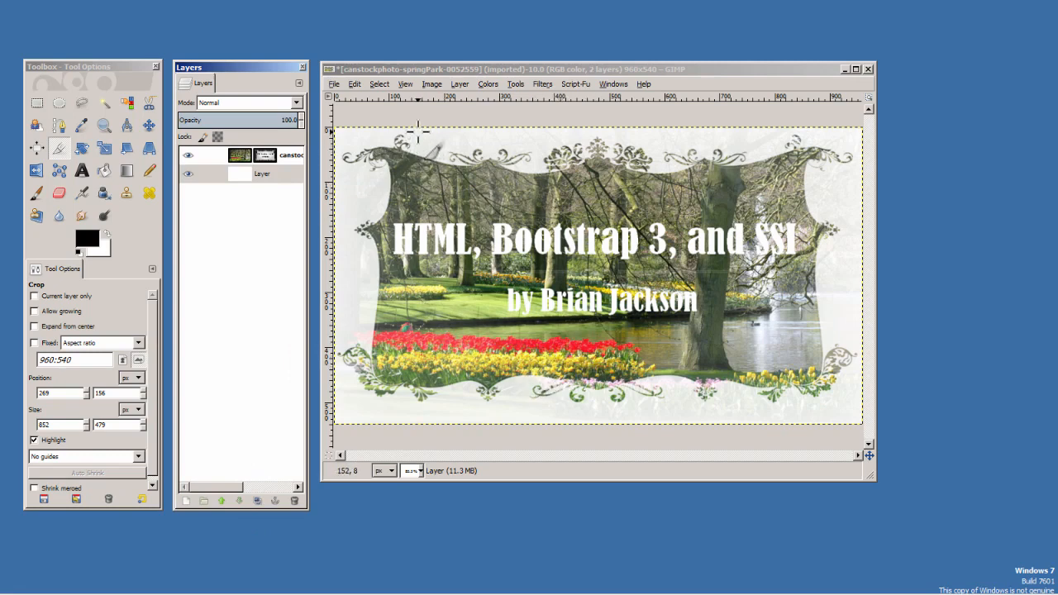
Select the park photo's layer mask and invert its colors.
left_click(268, 155)
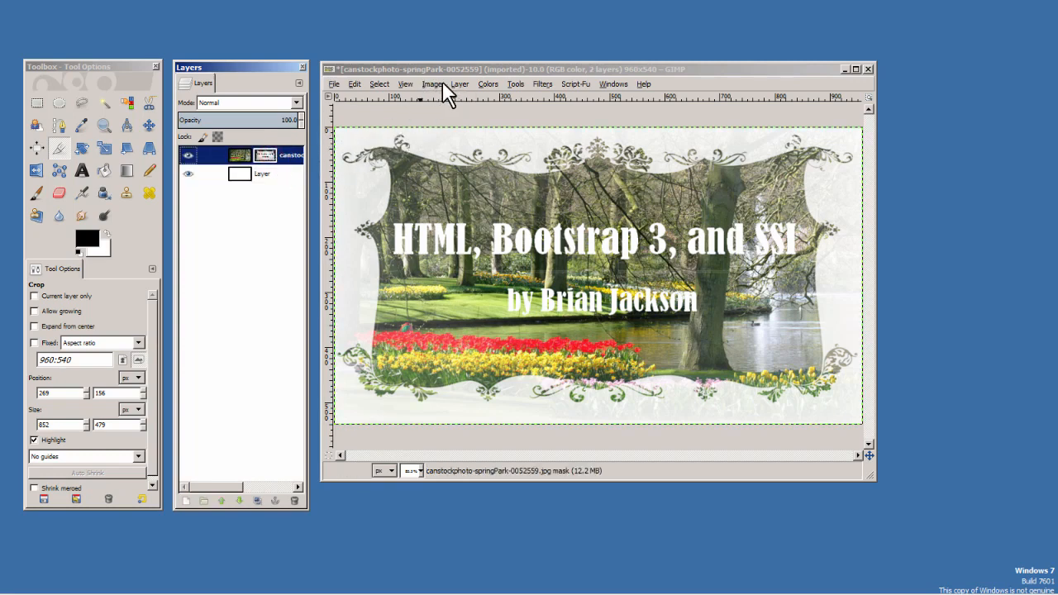
left_click(486, 85)
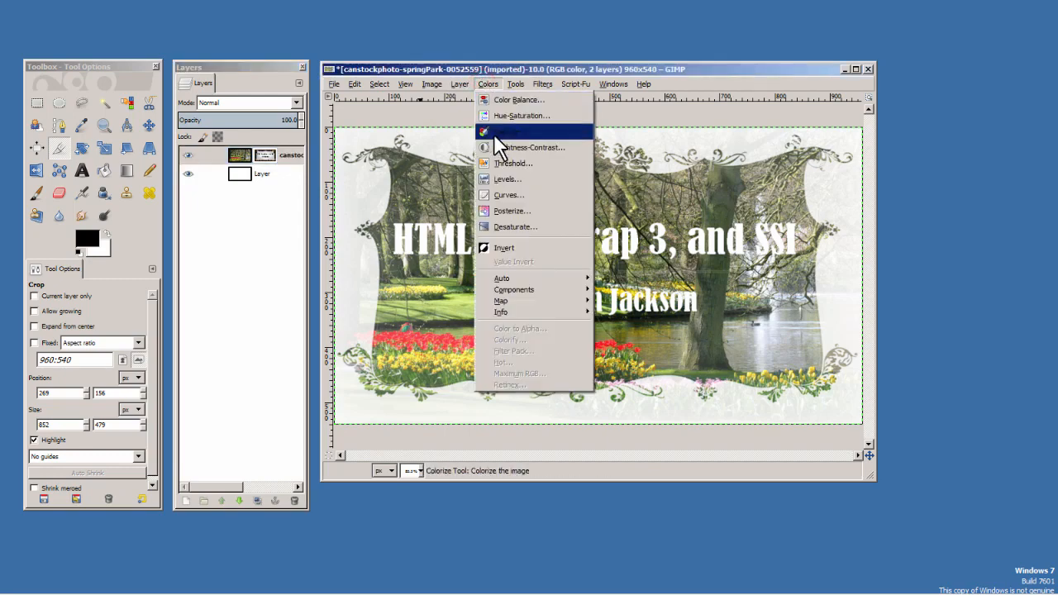
left_click(510, 242)
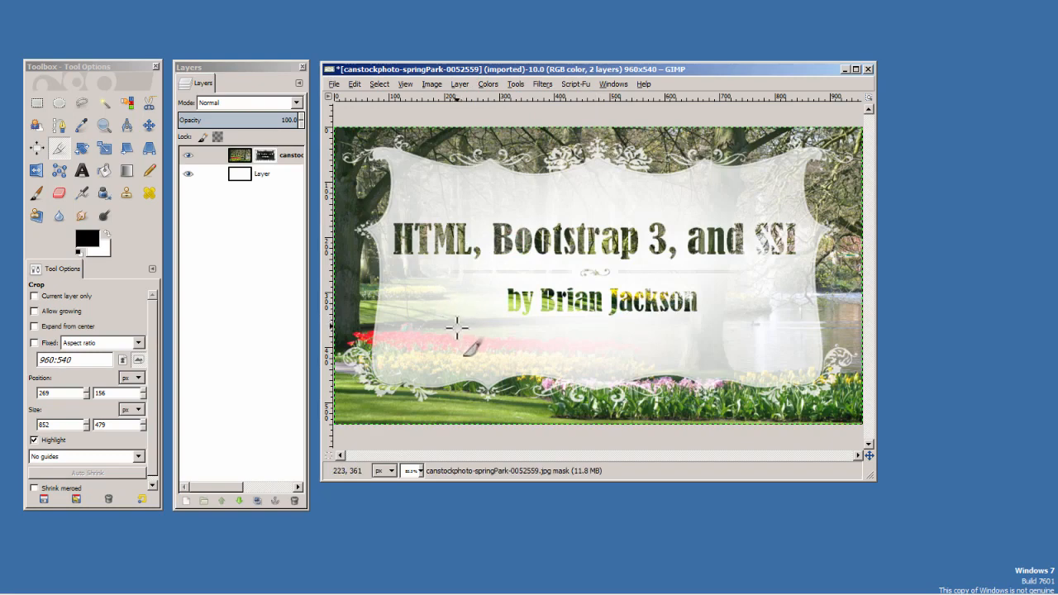